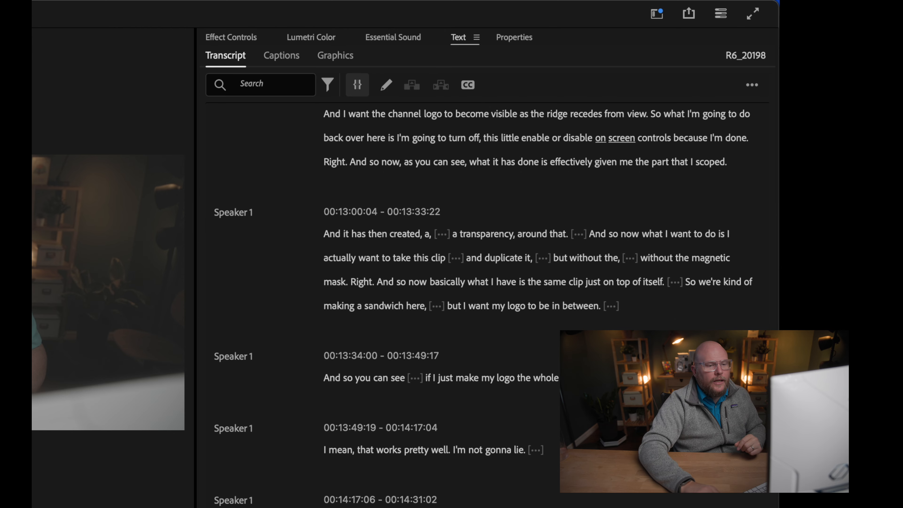
- Review the transcript view and search options in the Transcript View Options dialog and save it
drag(763, 374, 774, 114)
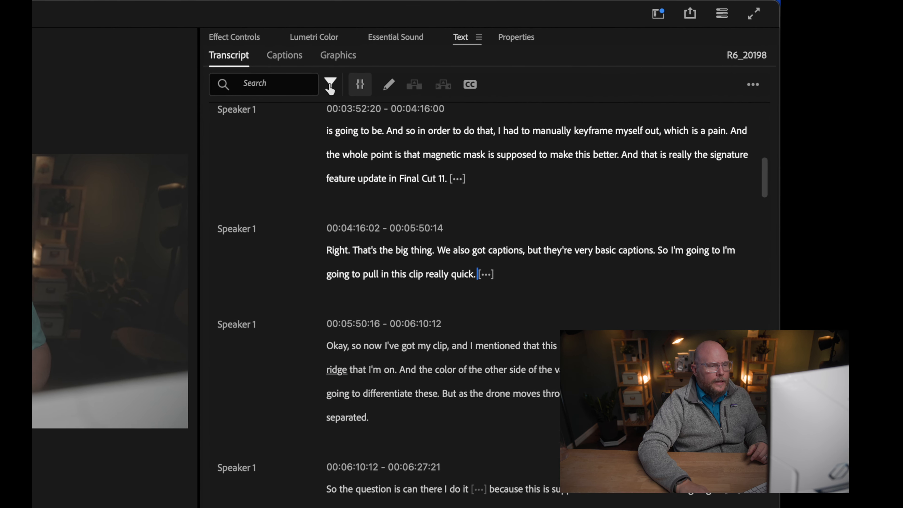
click(330, 86)
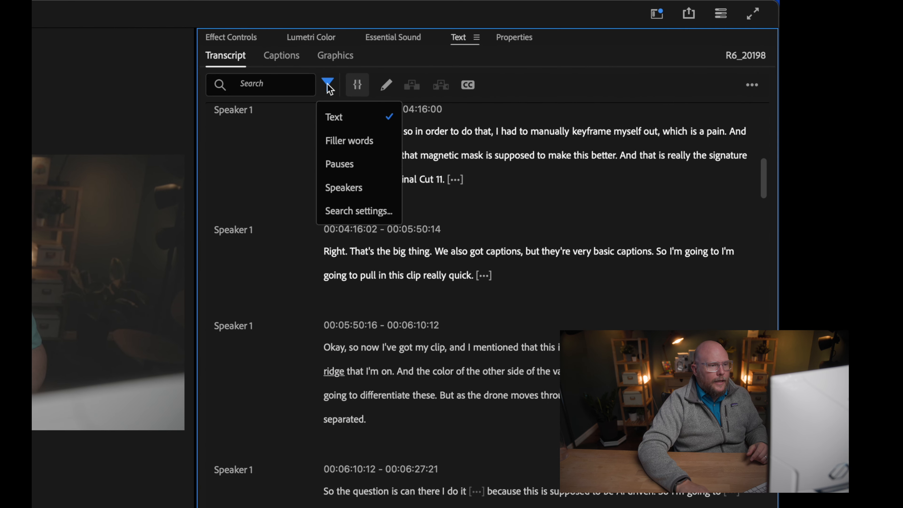
click(367, 217)
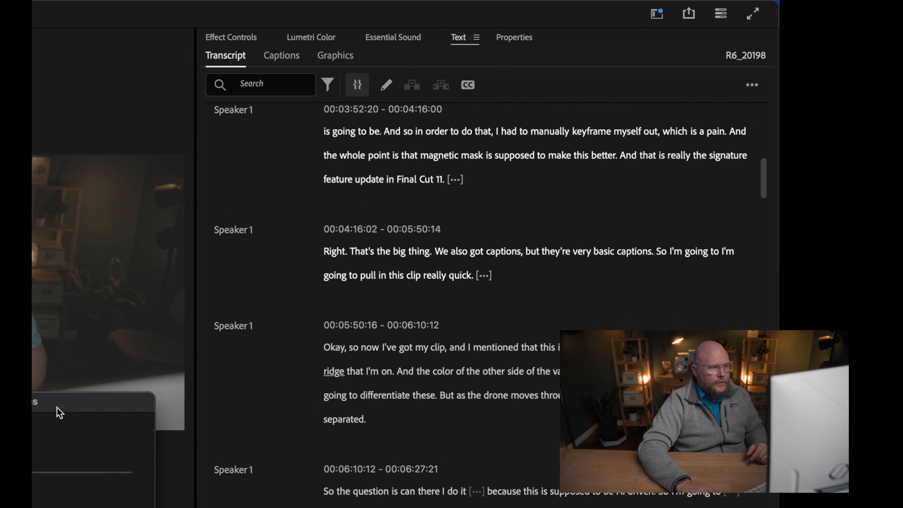
drag(61, 405, 167, 192)
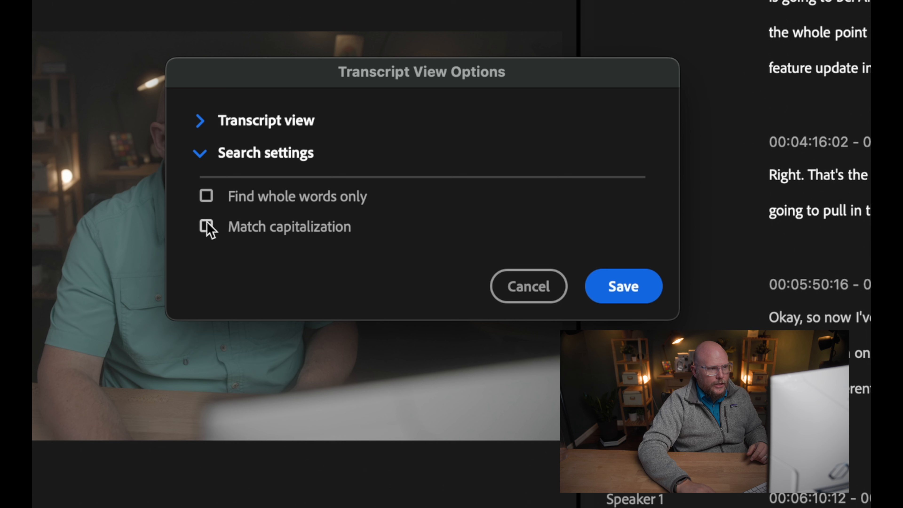
click(201, 121)
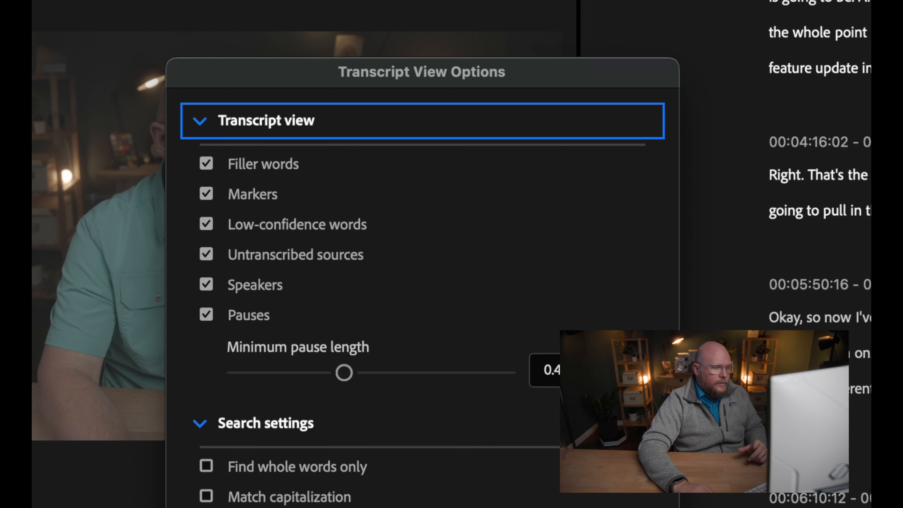
click(200, 121)
click(617, 301)
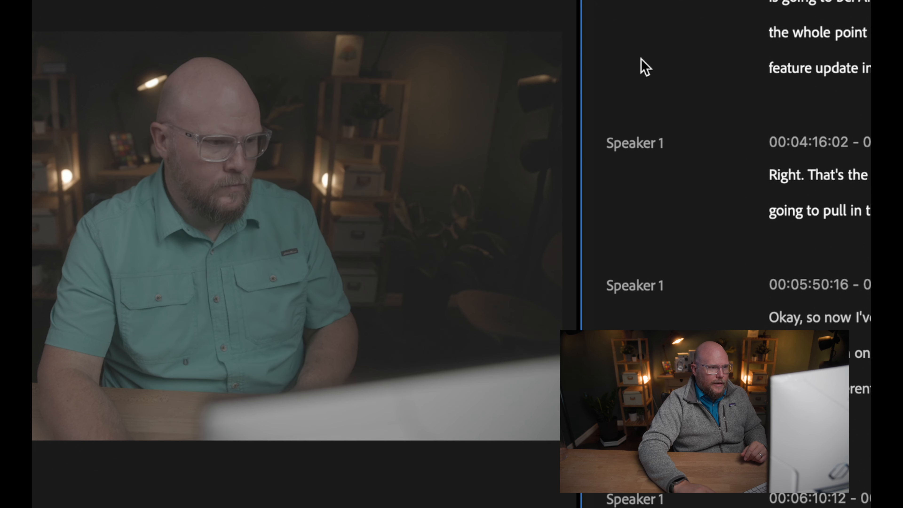
- Filter the transcript for pauses and delete all of them using Extract
click(547, 9)
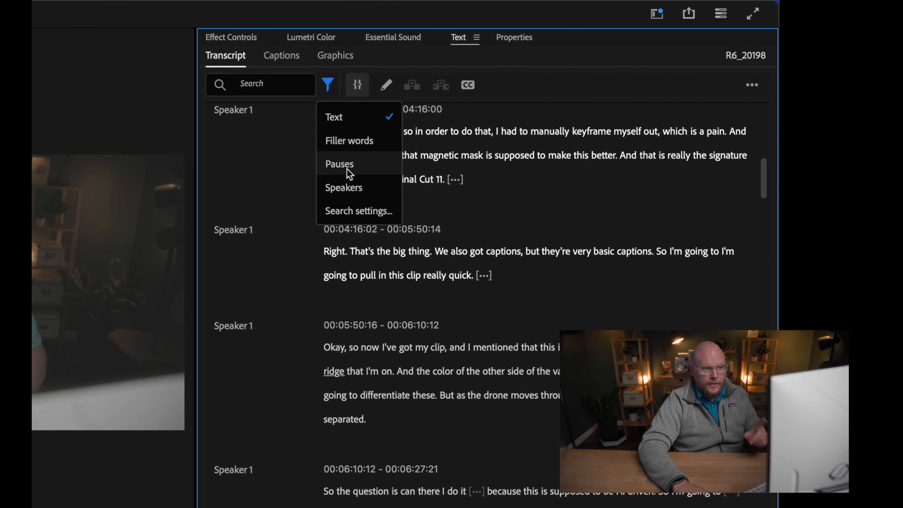
click(347, 167)
scroll(279, 183, down, 3)
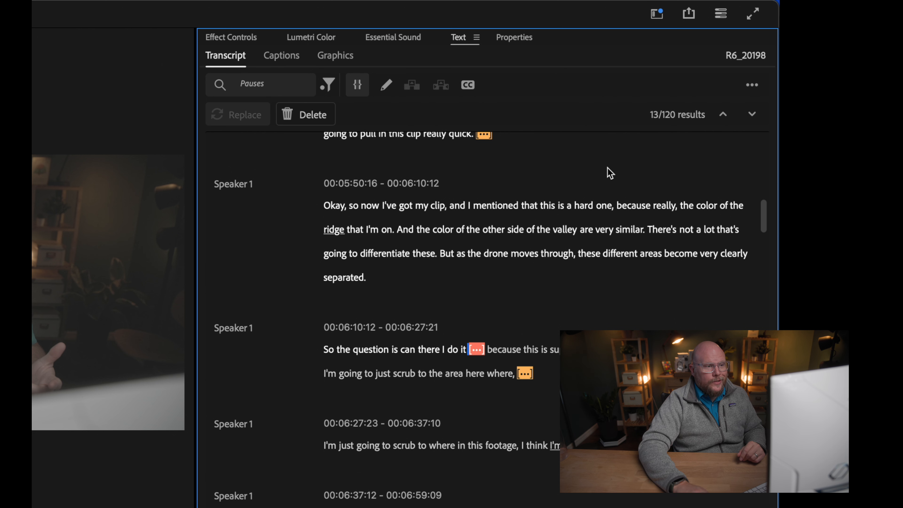
click(311, 110)
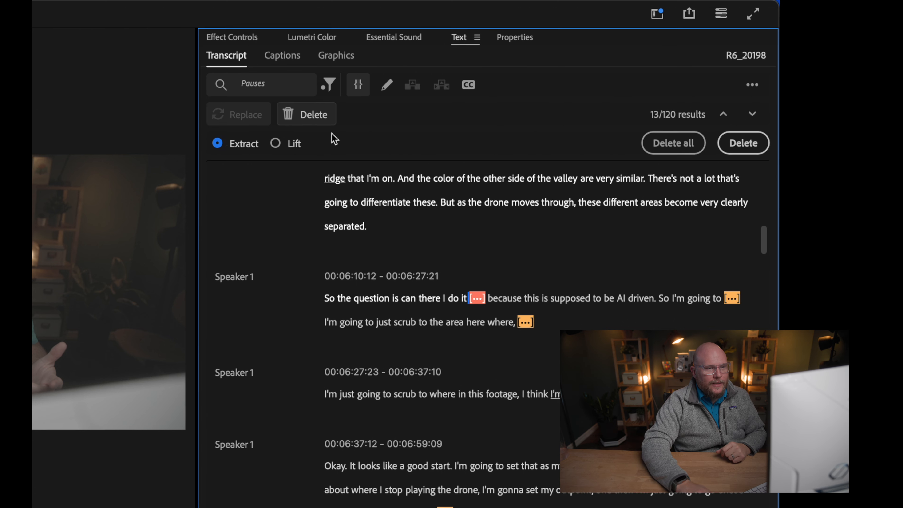
click(665, 141)
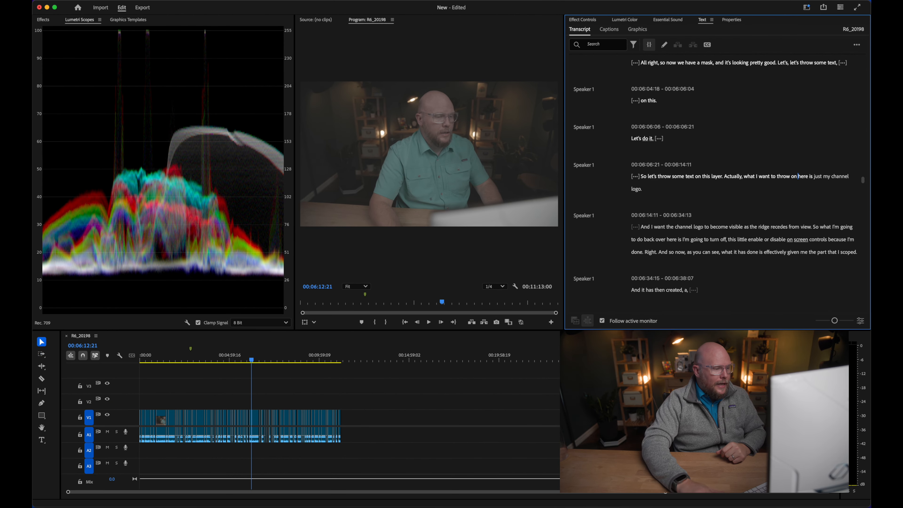
- Inspect the resulting cuts in the timeline up close, scrub to about 00:03:04:17, and return to the full sequence overview
scroll(162, 415, up, 6)
scroll(162, 415, down, 2)
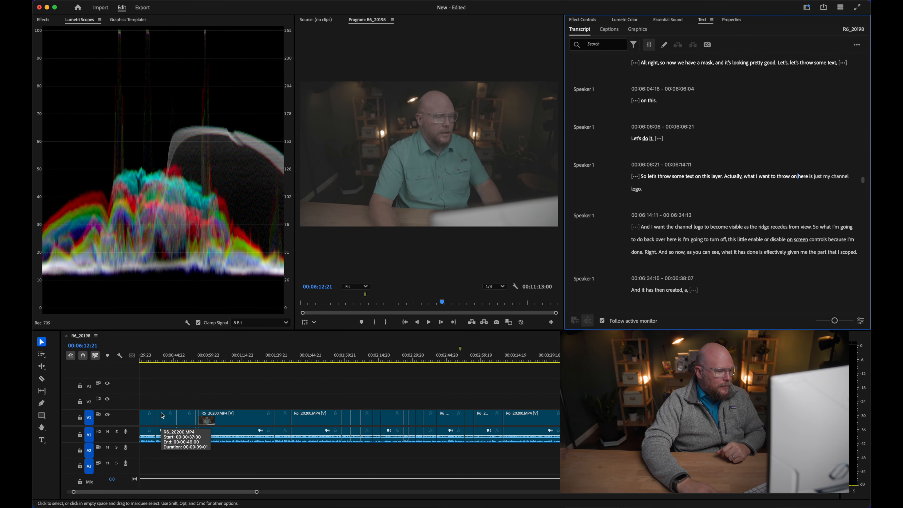
drag(321, 359, 492, 368)
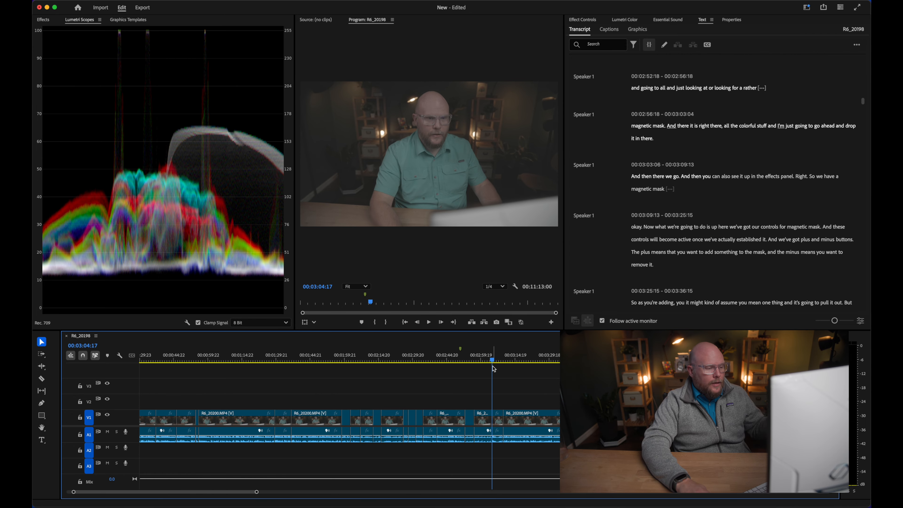
key(minus)
key(minus)
key(minus)
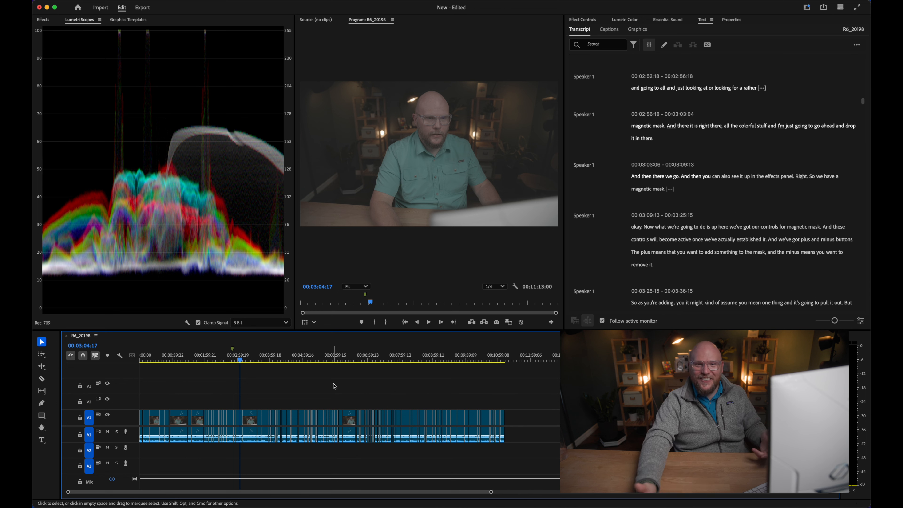
- Search the transcript for "so" and look through the highlighted matches
click(607, 47)
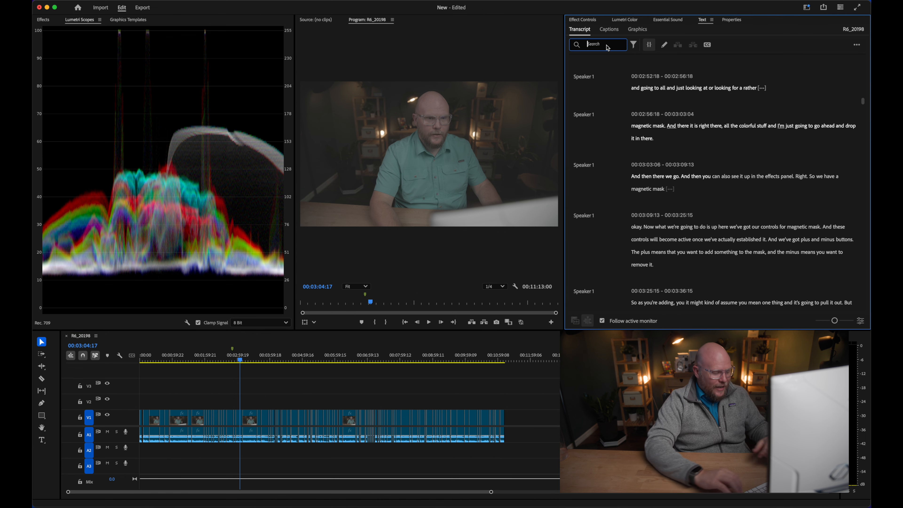
text(so)
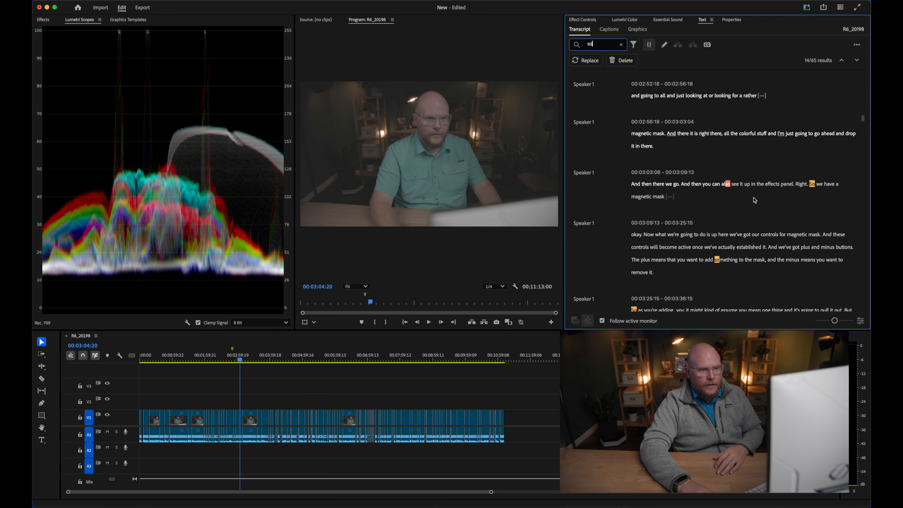
scroll(754, 200, down, 3)
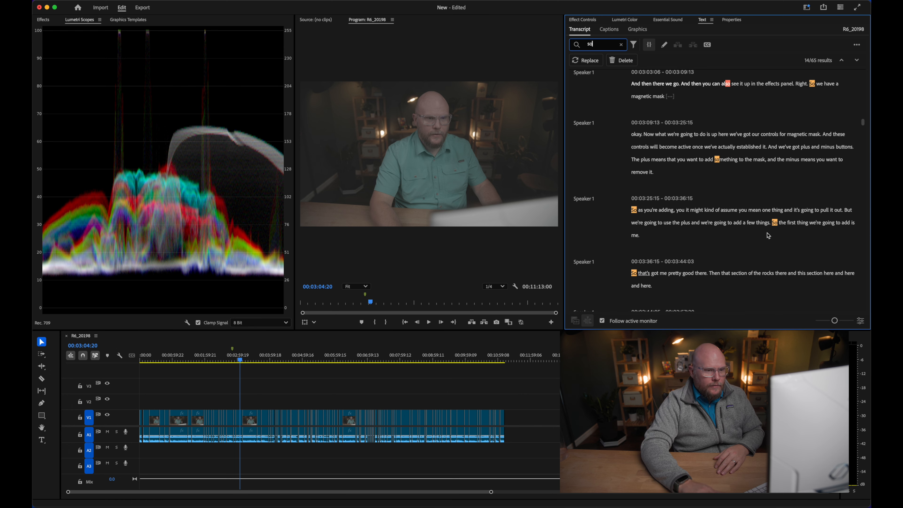
scroll(675, 206, down, 2)
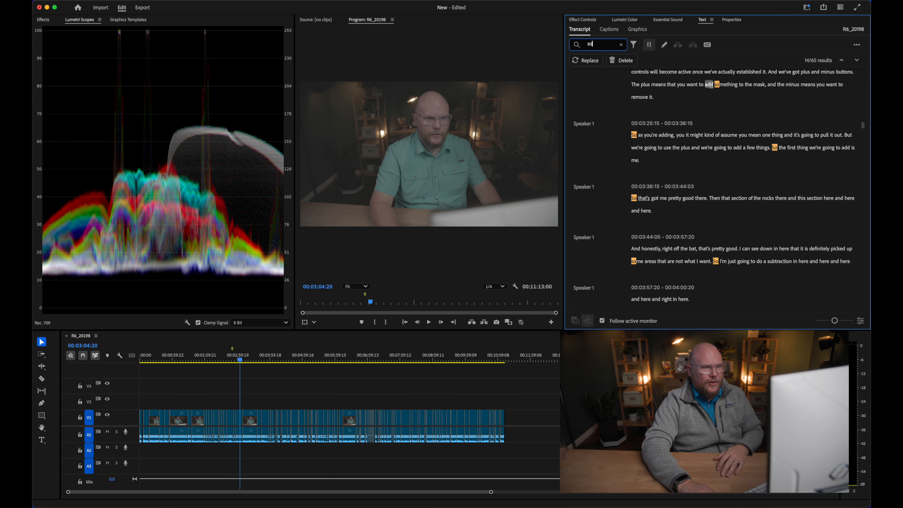
scroll(728, 133, up, 5)
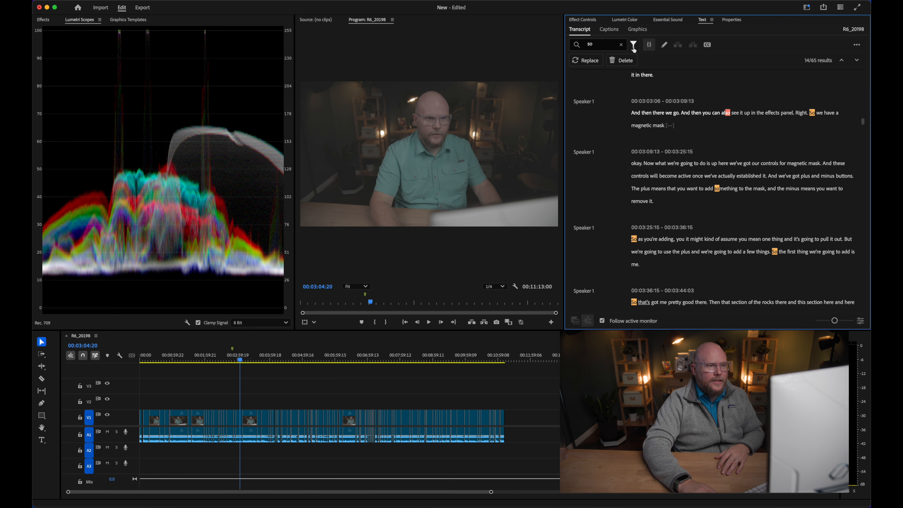
- Restrict the transcript search to whole words only and save the search settings
click(633, 45)
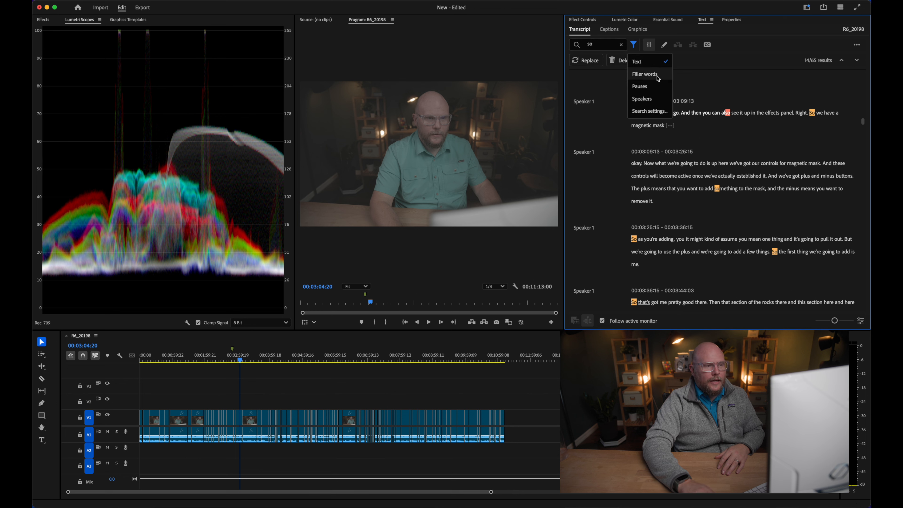
click(657, 113)
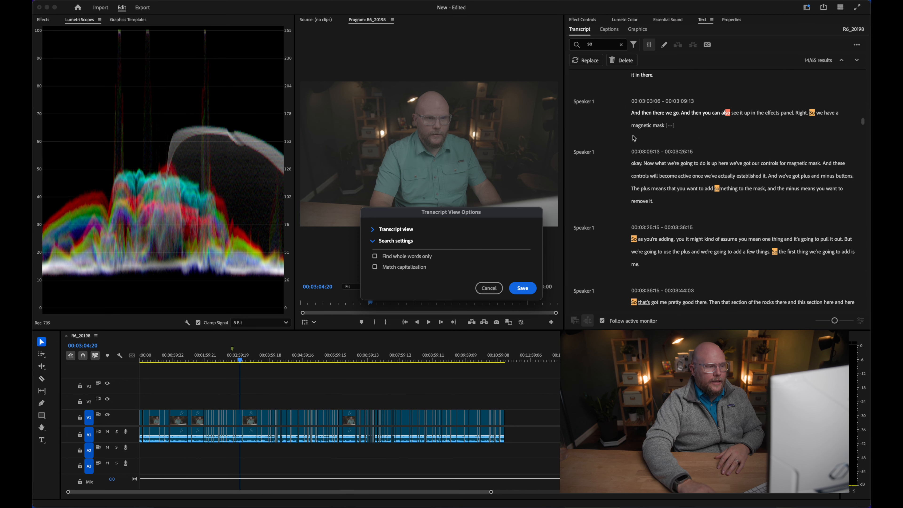
click(375, 256)
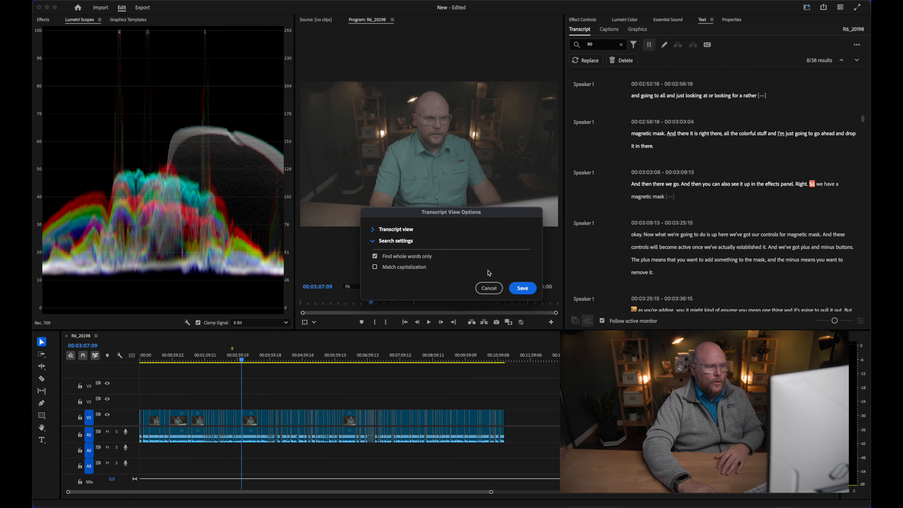
click(522, 288)
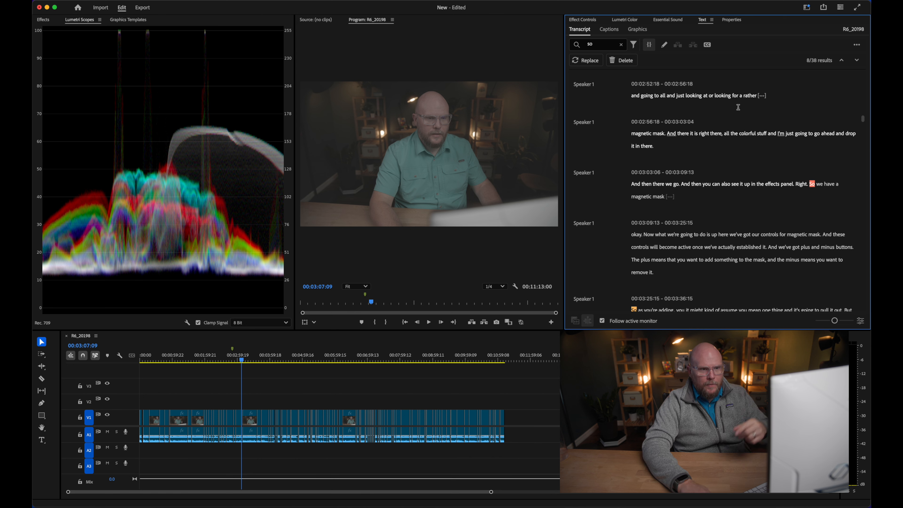
- Step through two matches of "so", delete all matches from the transcript, and check it from the beginning
scroll(810, 115, up, 20)
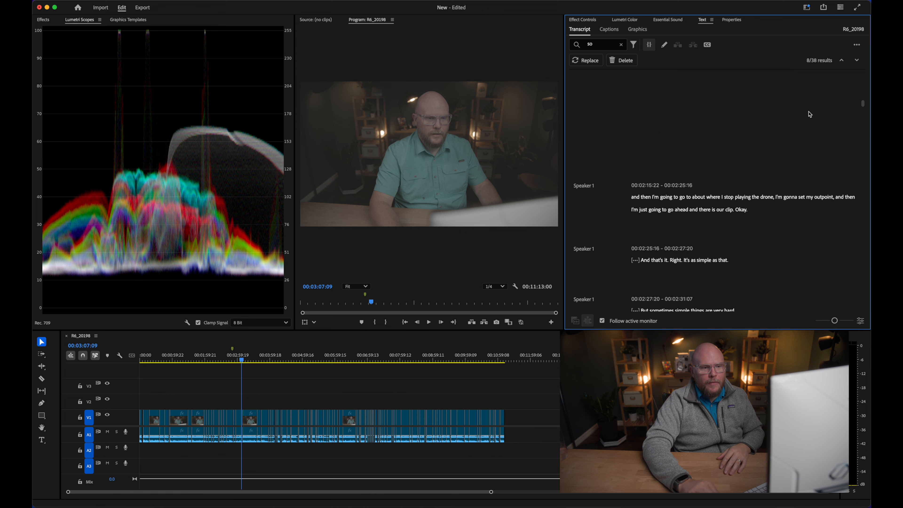
click(856, 60)
click(856, 60)
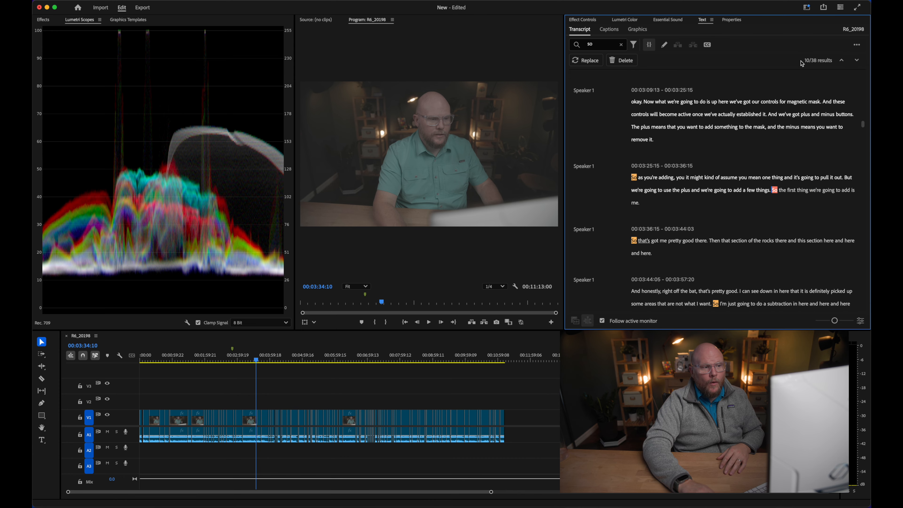
click(621, 60)
click(813, 75)
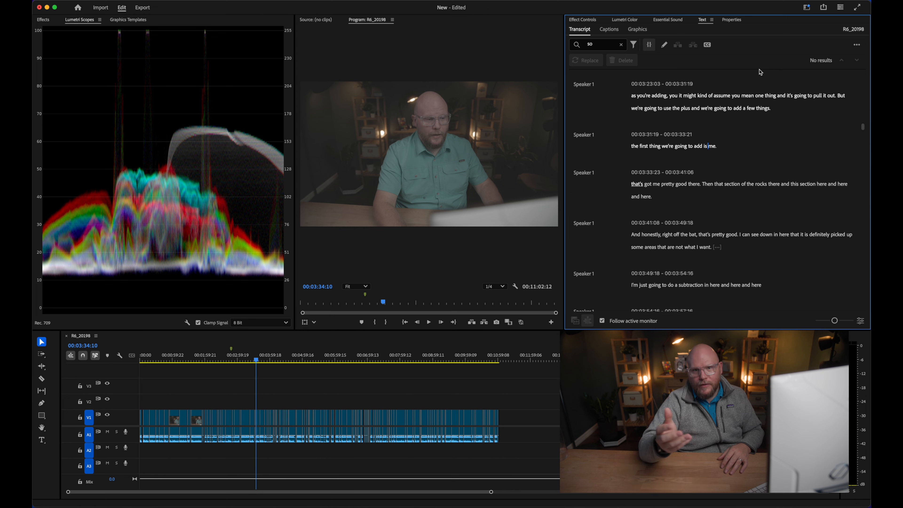
scroll(756, 145, up, 20)
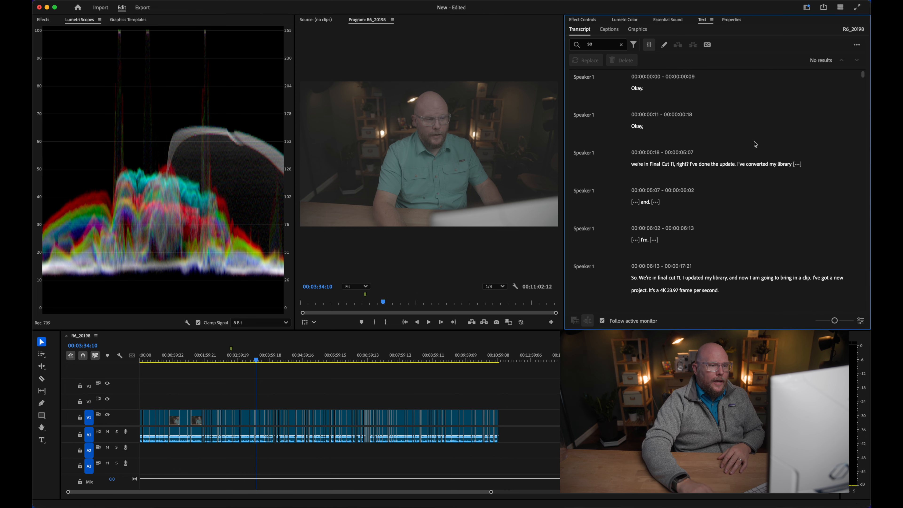